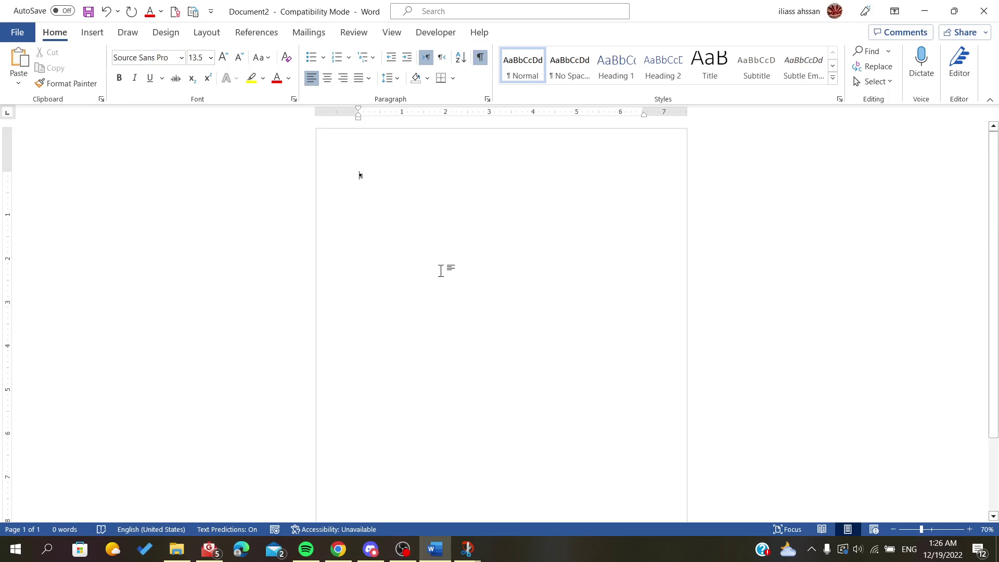
Step: Look over the Insert and Design ribbons, then open the page header for editing
click(92, 35)
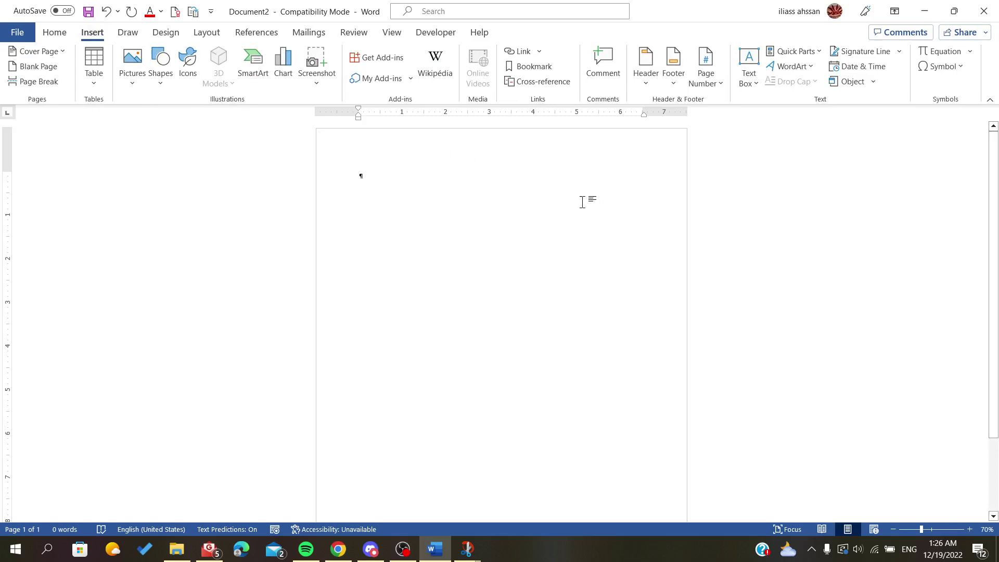
click(165, 35)
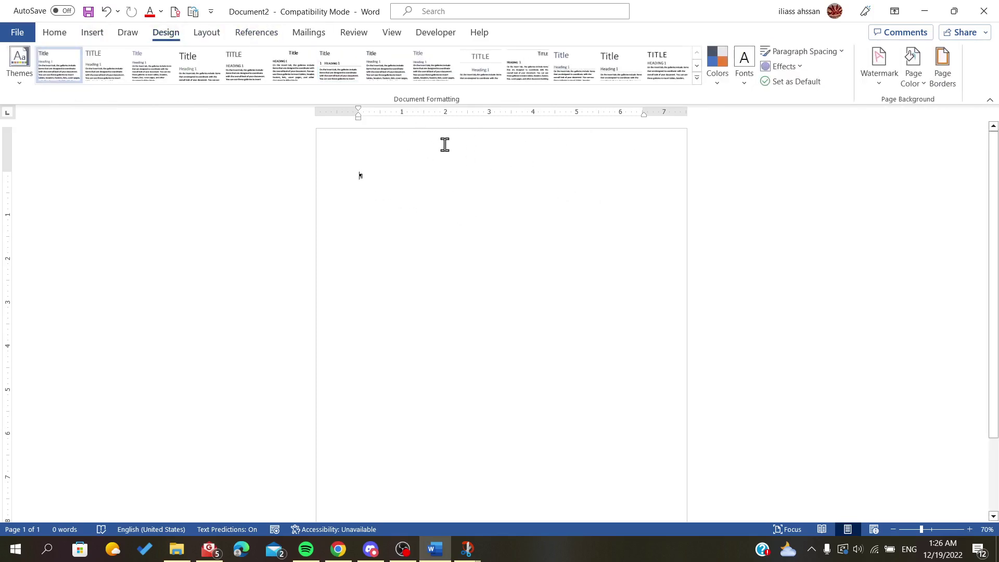
double_click(361, 140)
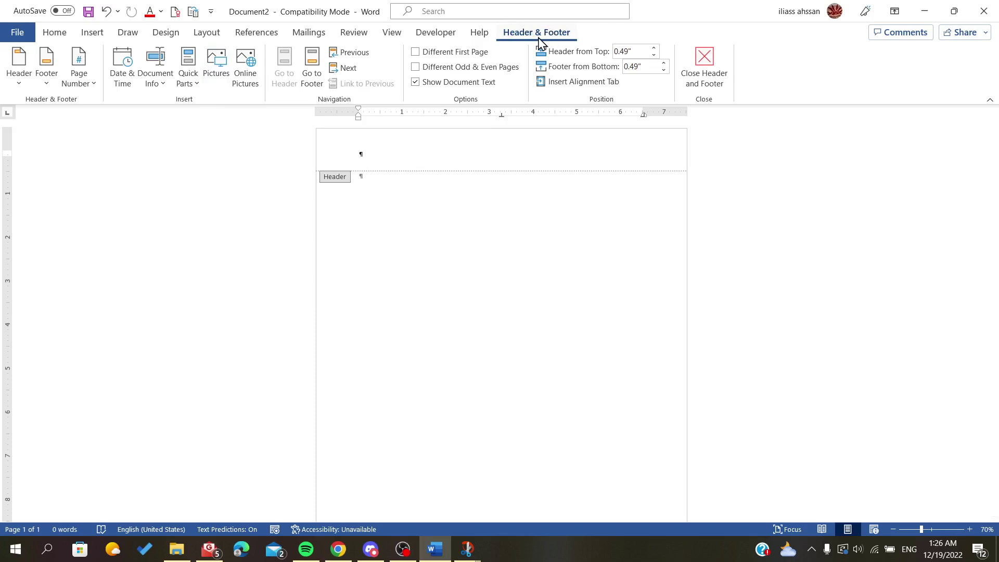
Step: Start inserting a picture from this device and browse to the Desktop folder
click(100, 36)
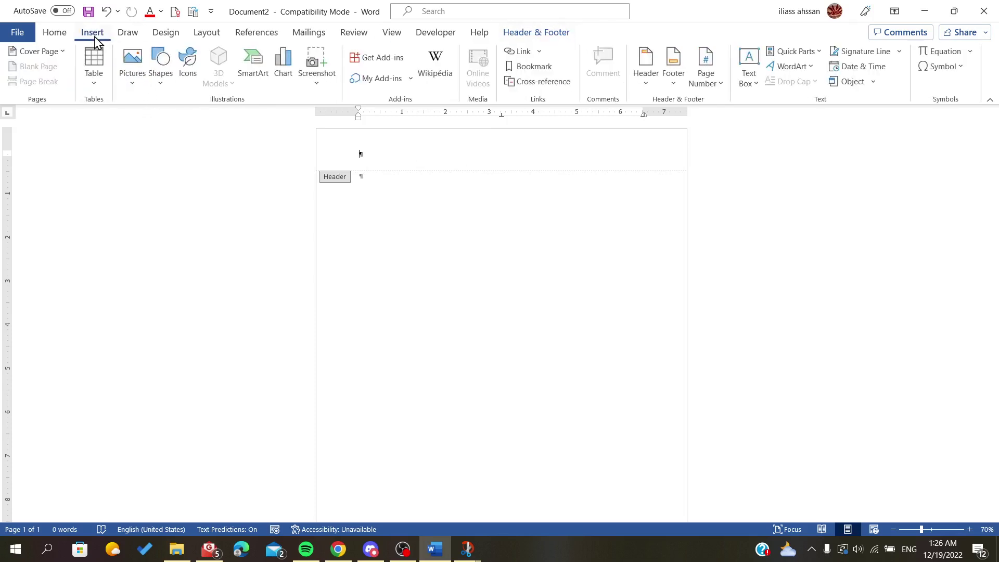
click(132, 78)
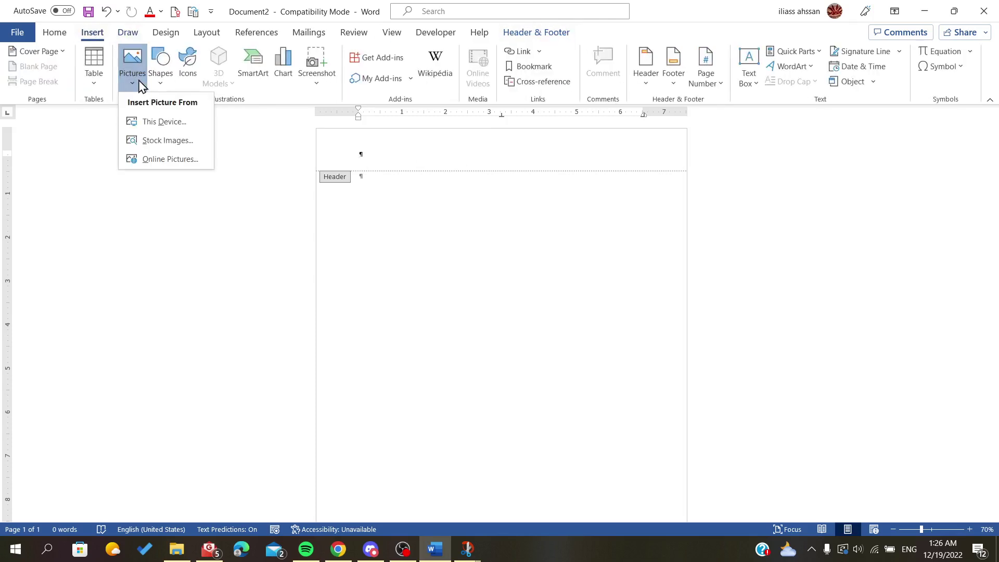
click(143, 125)
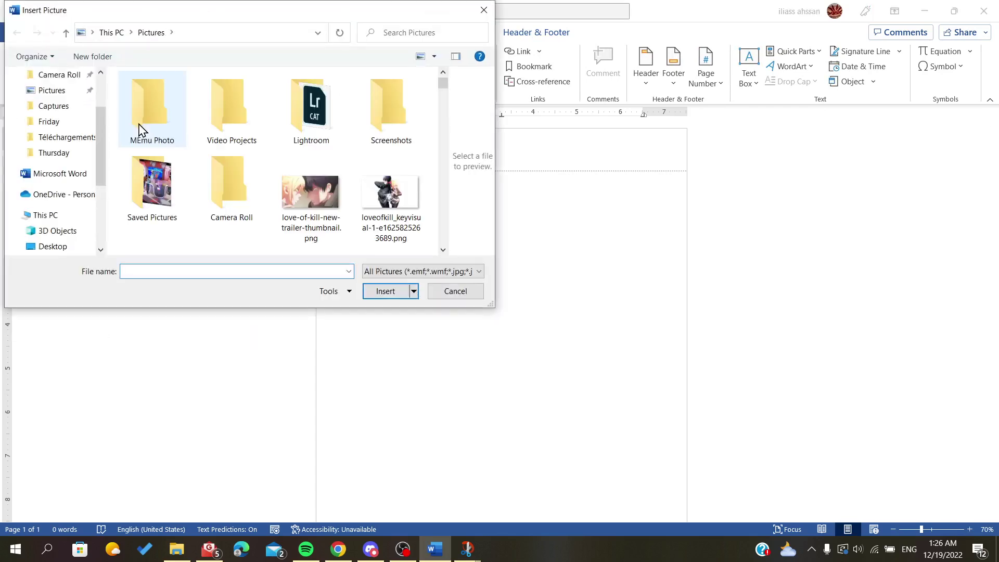
scroll(63, 102, up, 2)
click(43, 100)
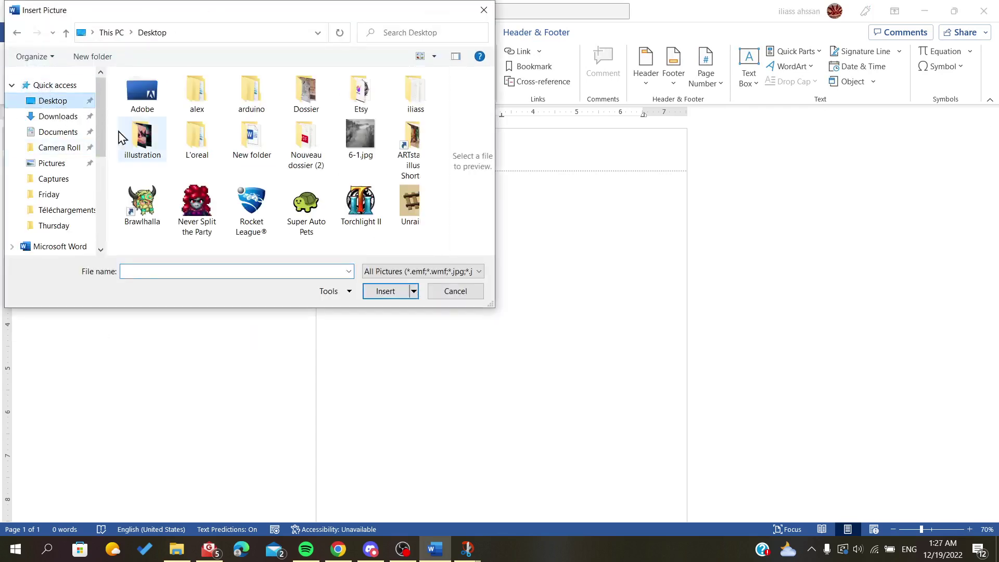
Step: Insert 6-1.jpg into the header and set its text wrapping to Behind Text
double_click(361, 141)
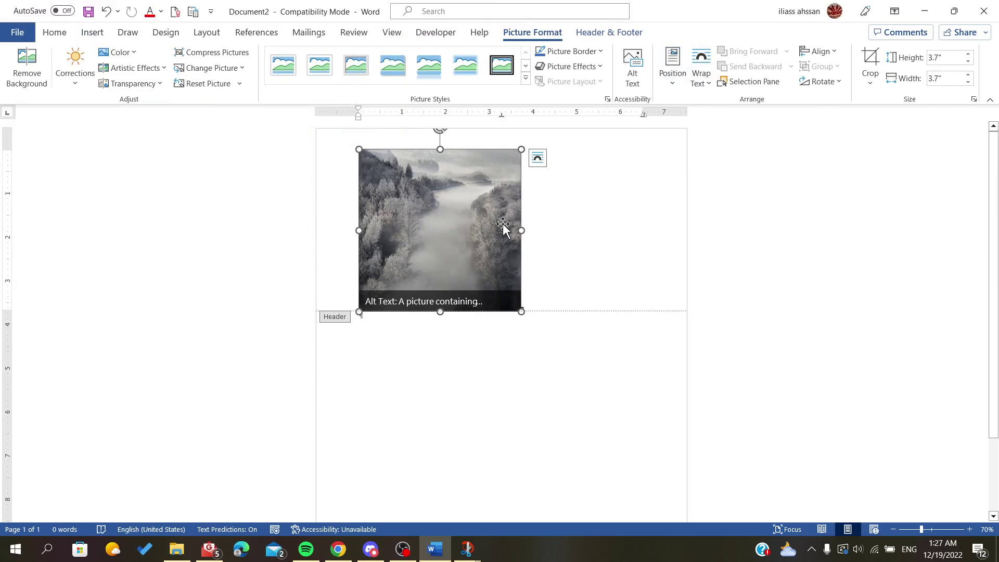
click(537, 159)
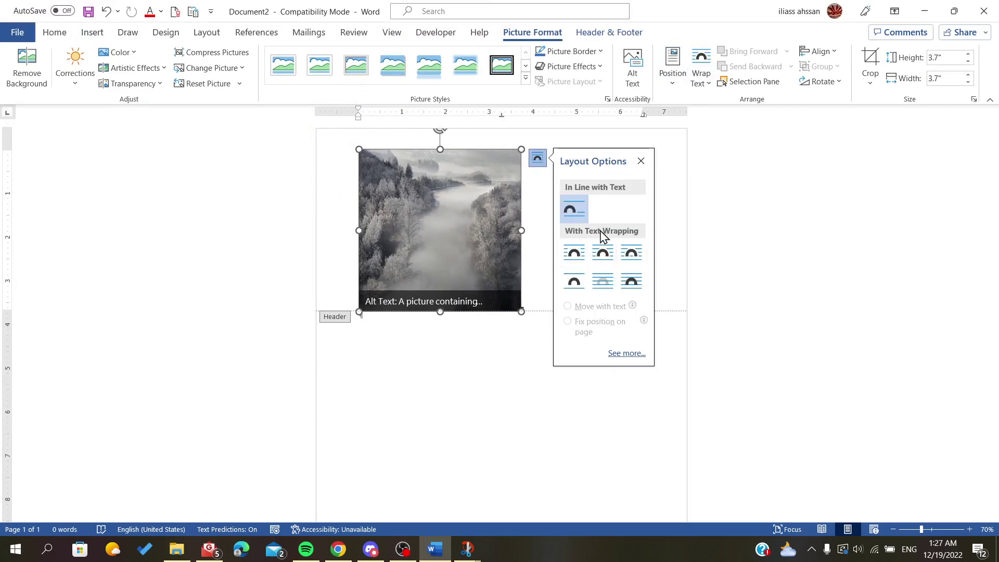
click(639, 162)
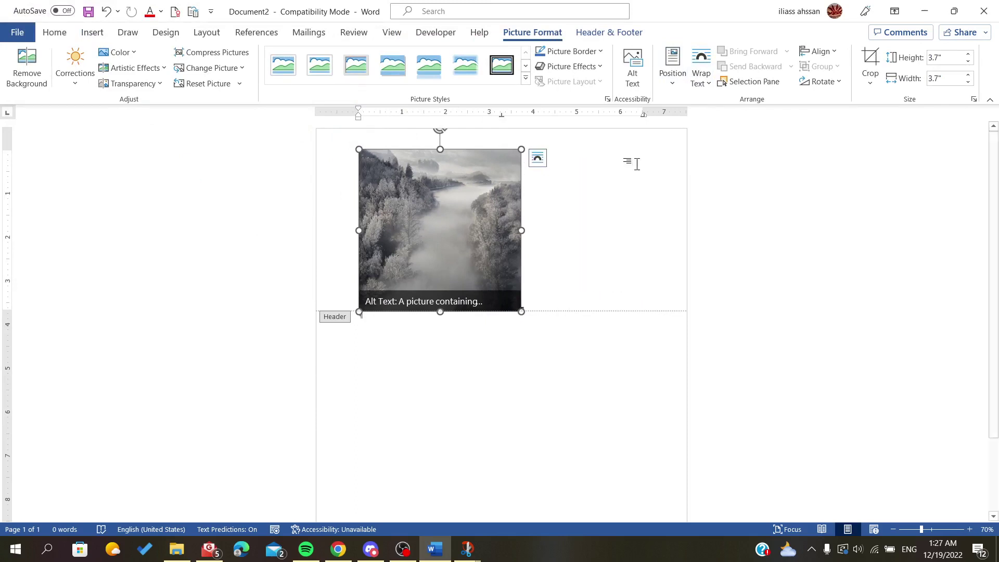
right_click(432, 207)
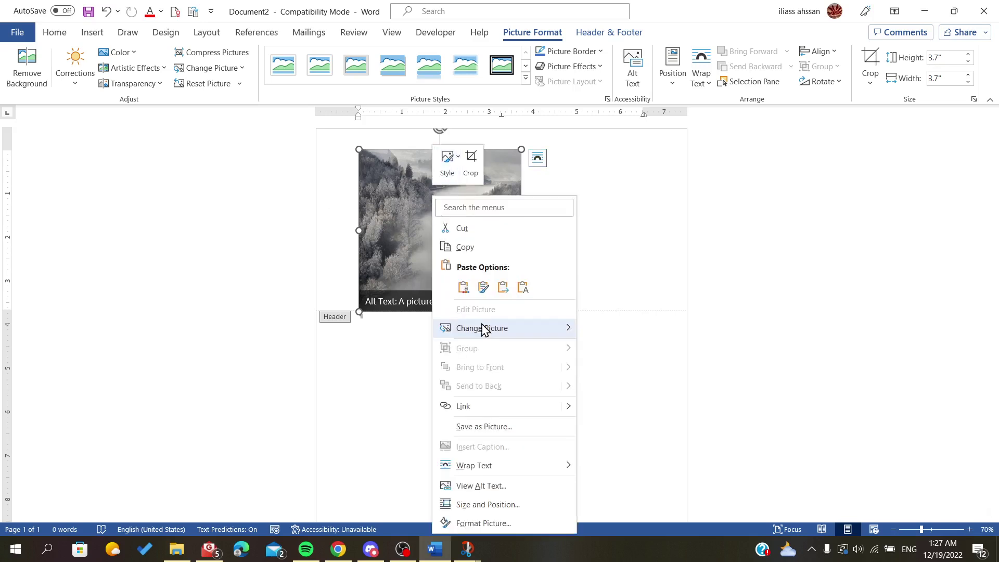
mouse_move(474, 465)
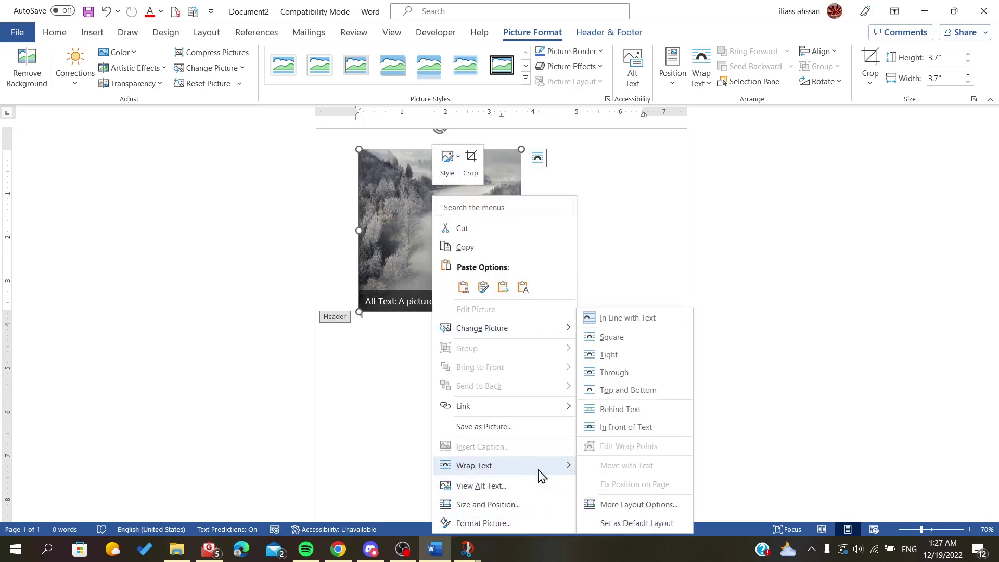
click(614, 410)
click(417, 277)
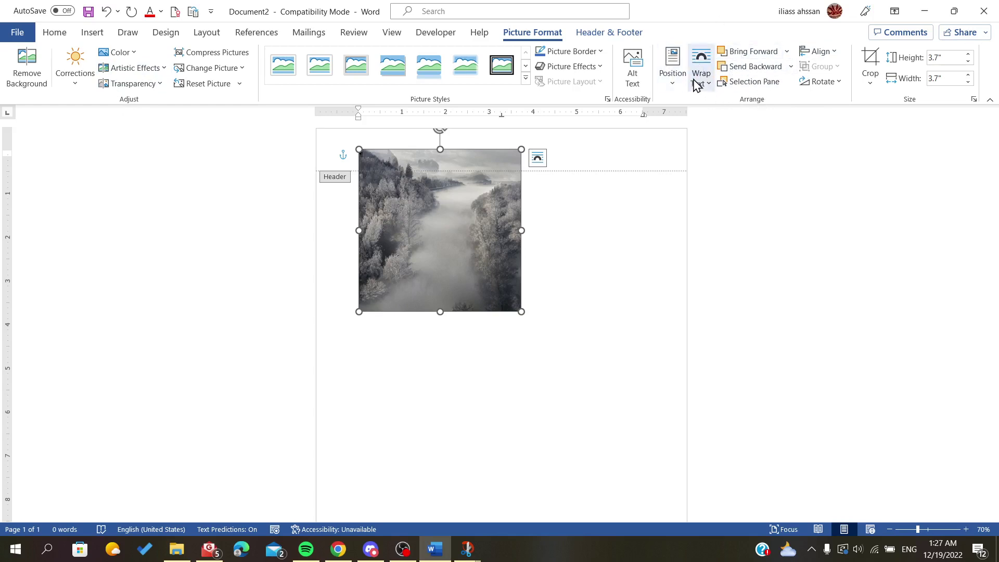
Step: Keep the picture behind text, enlarge it to 5.1 inches square, and nudge it right and higher
click(710, 78)
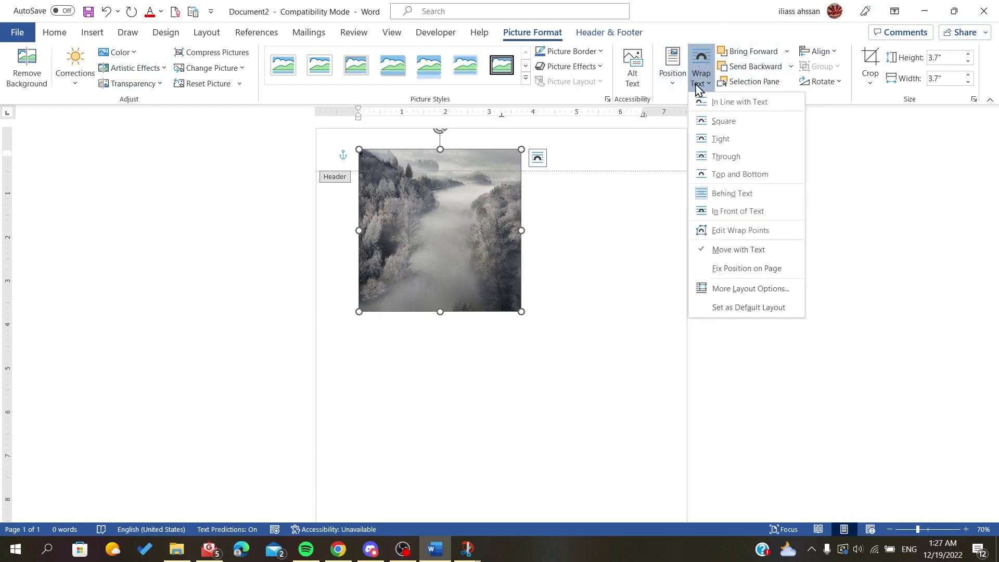
click(719, 200)
mouse_move(495, 239)
mouse_down()
mouse_move(581, 239)
mouse_move(562, 289)
mouse_move(521, 275)
mouse_up()
scroll(565, 300, down, 3)
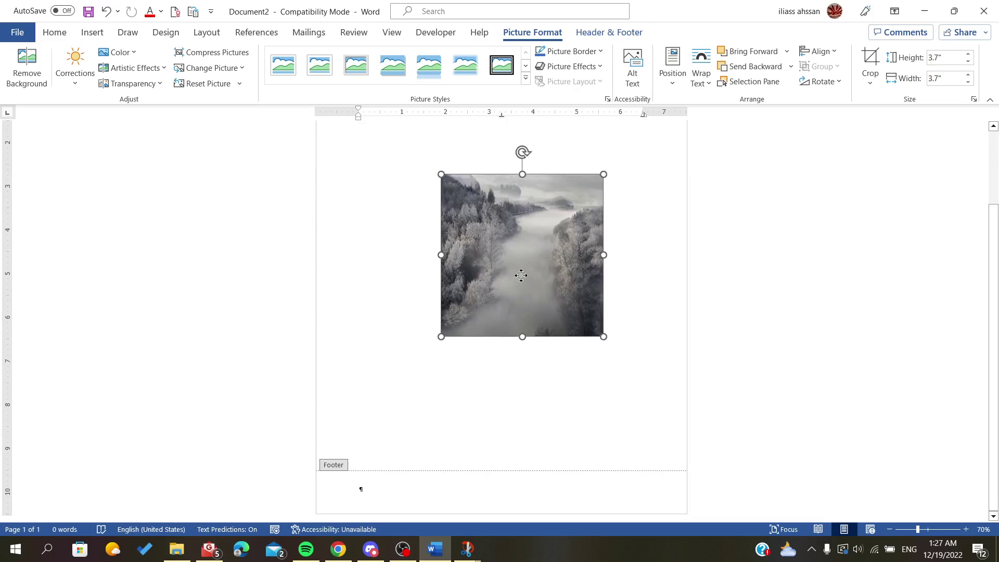
drag(441, 352, 380, 412)
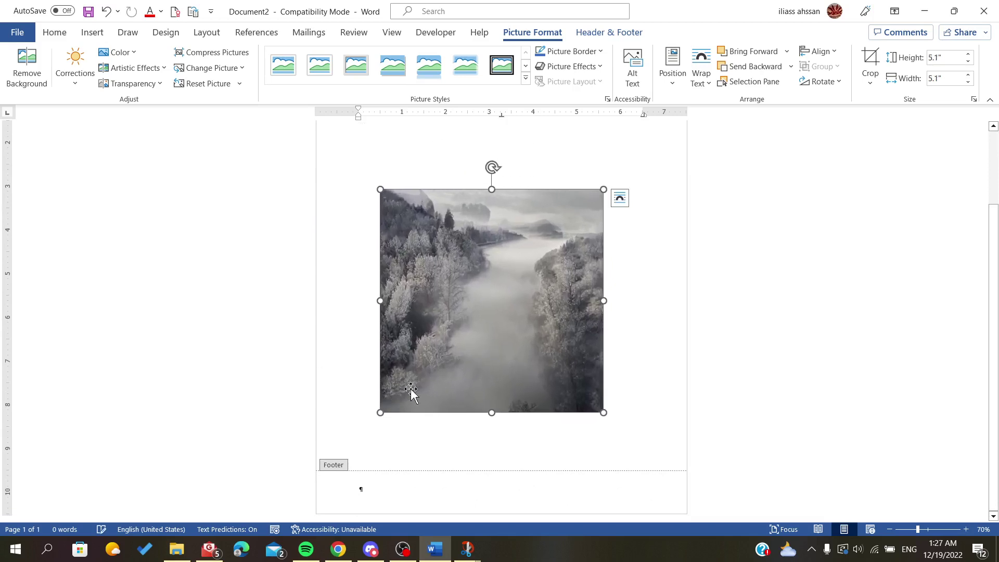
ctrl+scroll(458, 337, down, 1)
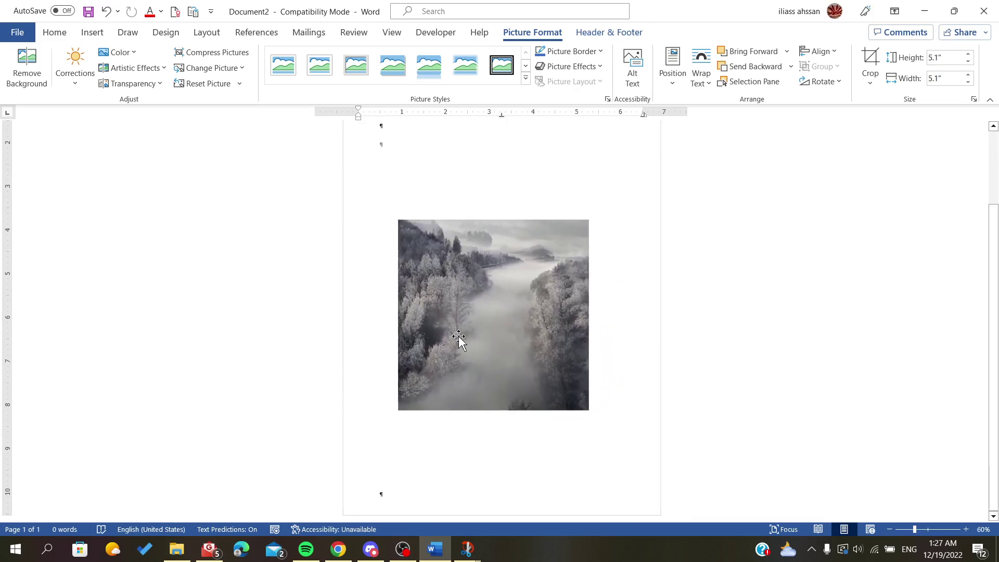
drag(459, 336, 472, 286)
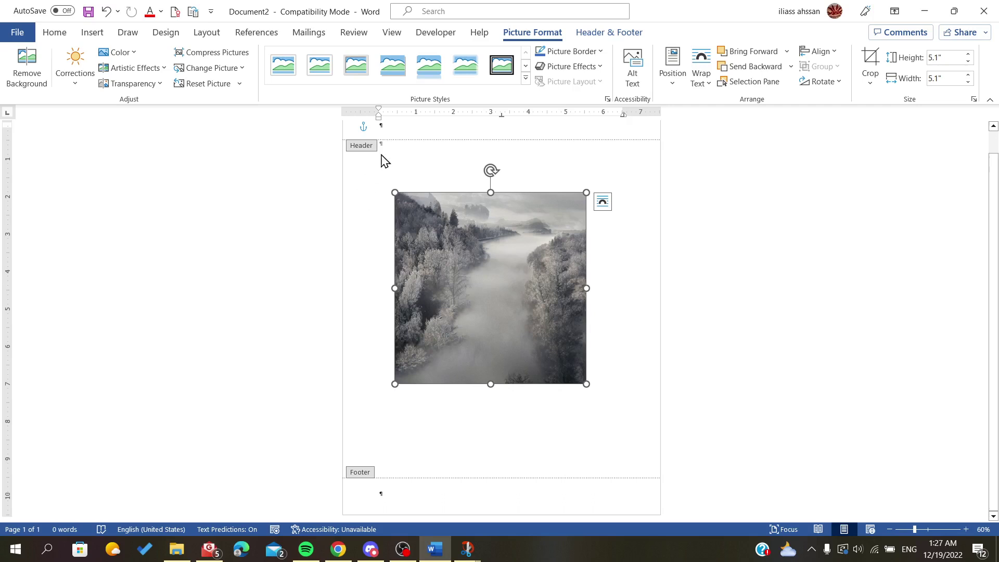
click(616, 33)
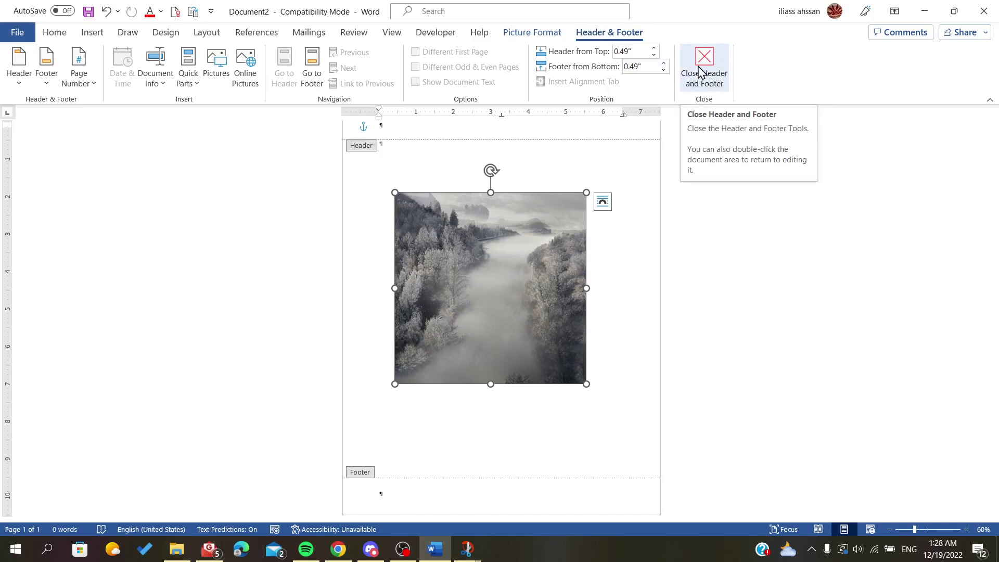
Step: Close the header and paste the copied Amazon growth article into the body
click(700, 72)
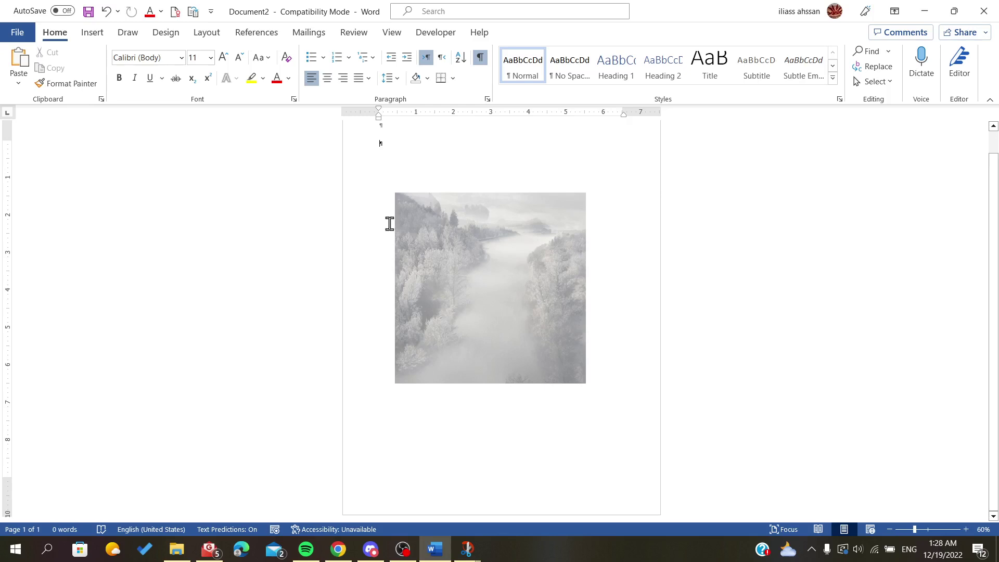
ctrl+scroll(486, 266, down, 1)
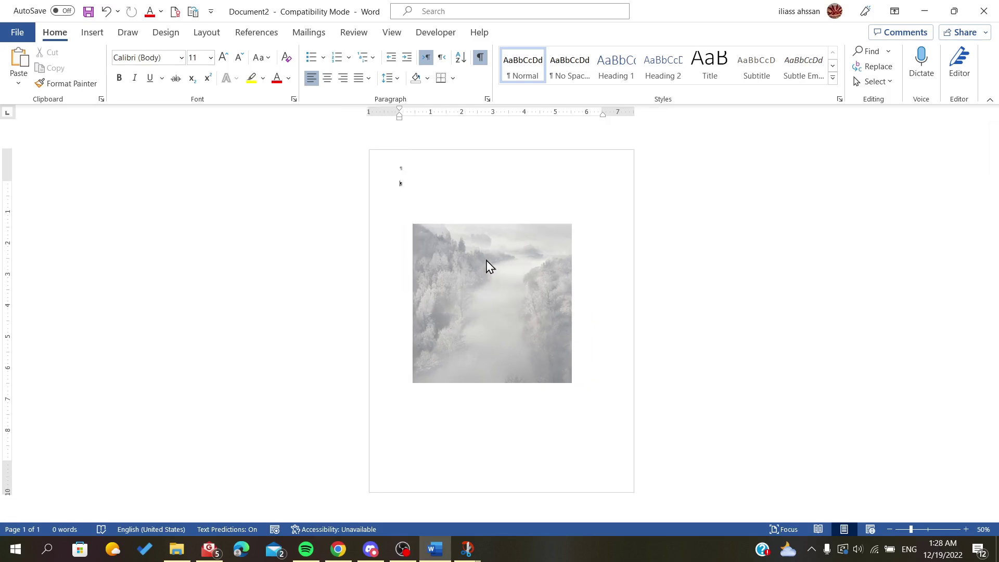
ctrl+scroll(486, 266, up, 3)
key(super)
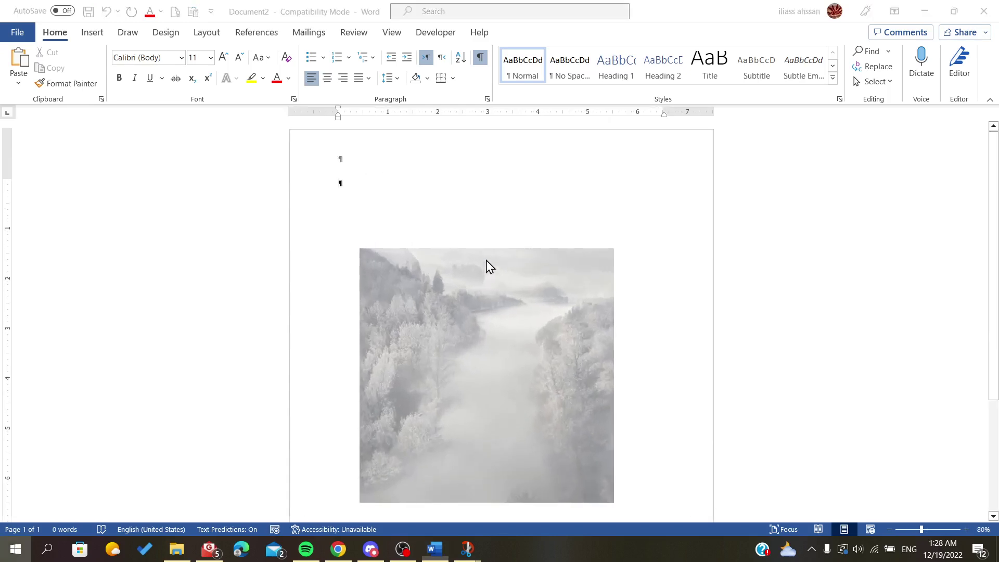
key(super)
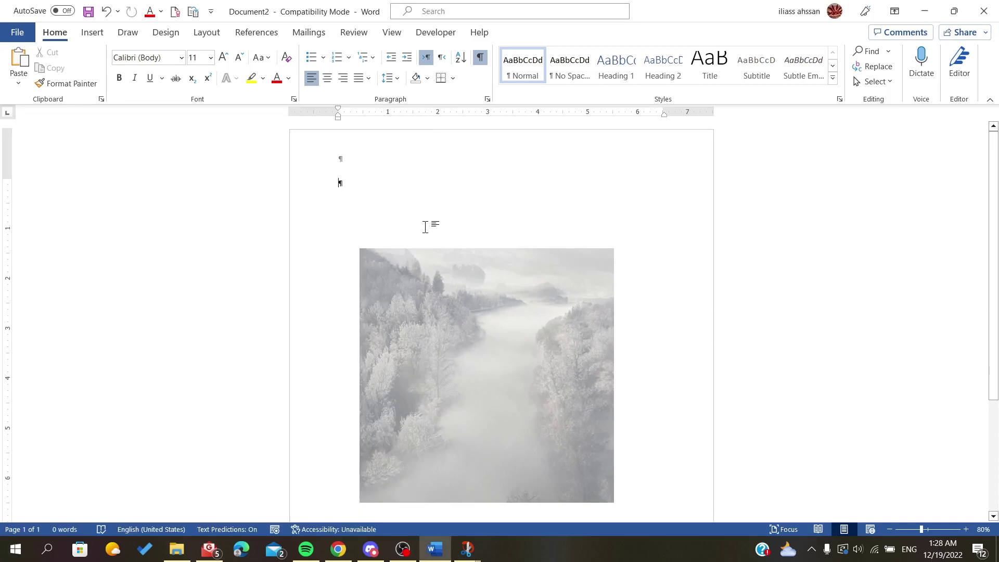
key(ctrl+v)
click(355, 256)
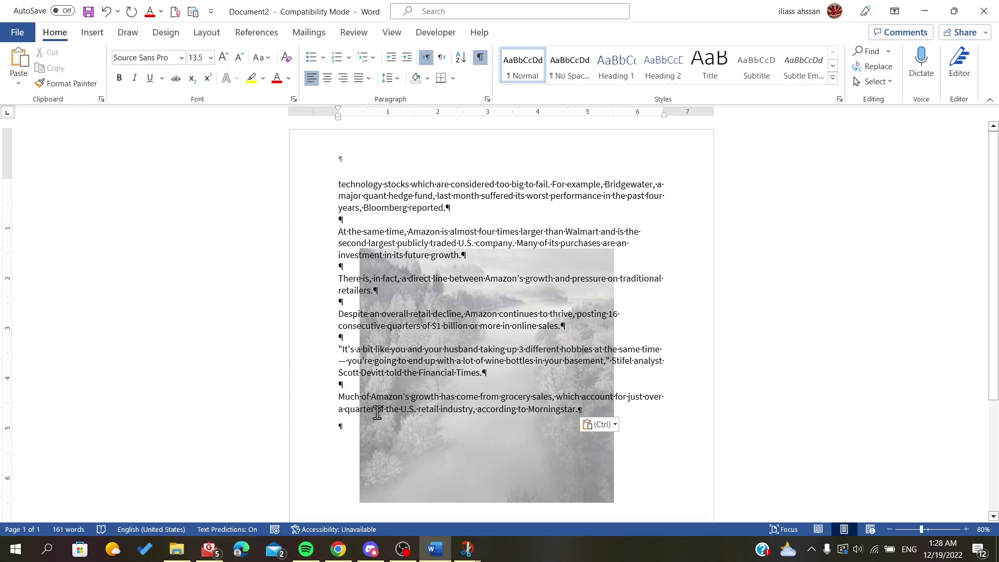
Step: Make the quote and most of the last paragraph one size smaller and highlight them yellow
drag(377, 412, 340, 349)
click(239, 58)
click(238, 57)
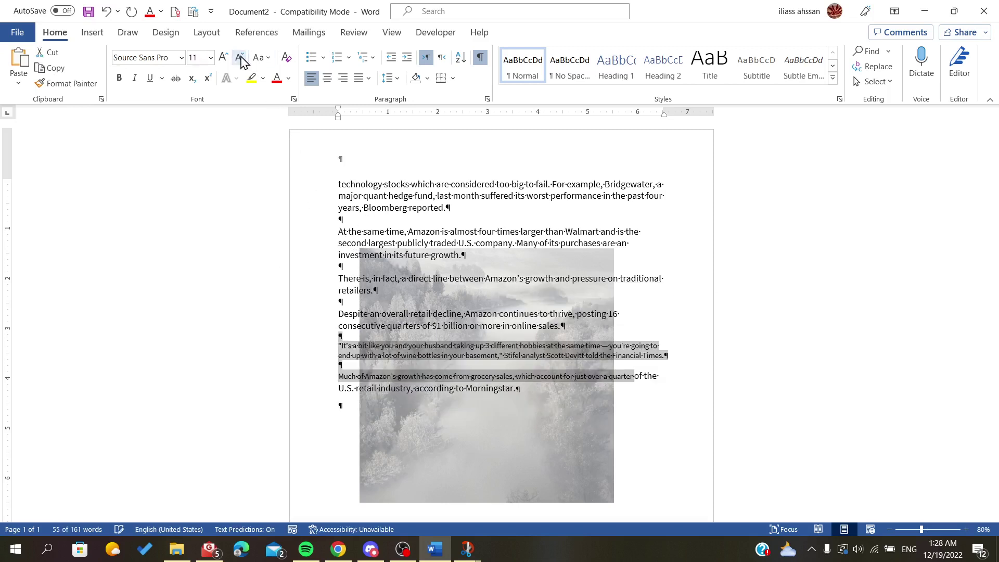
click(253, 78)
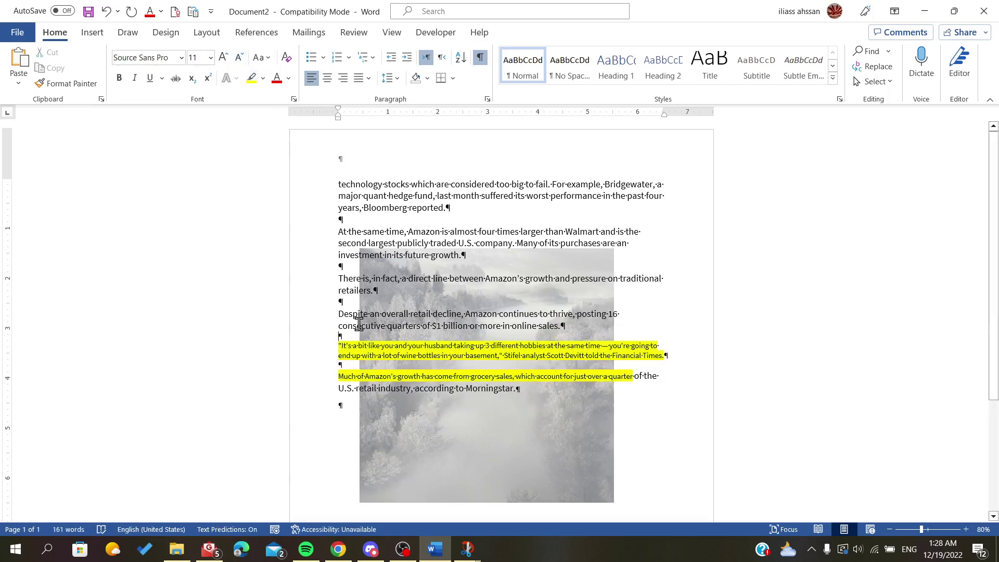
Step: Colour the lines from 'consecutive quarters' down to 'Morningstar' red
drag(323, 329, 453, 398)
click(263, 79)
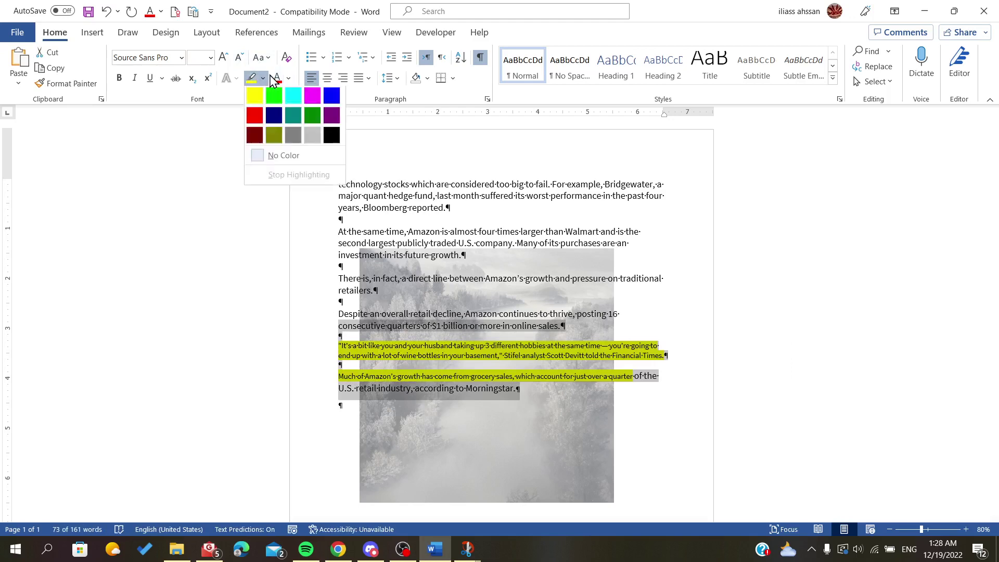
drag(635, 510, 337, 217)
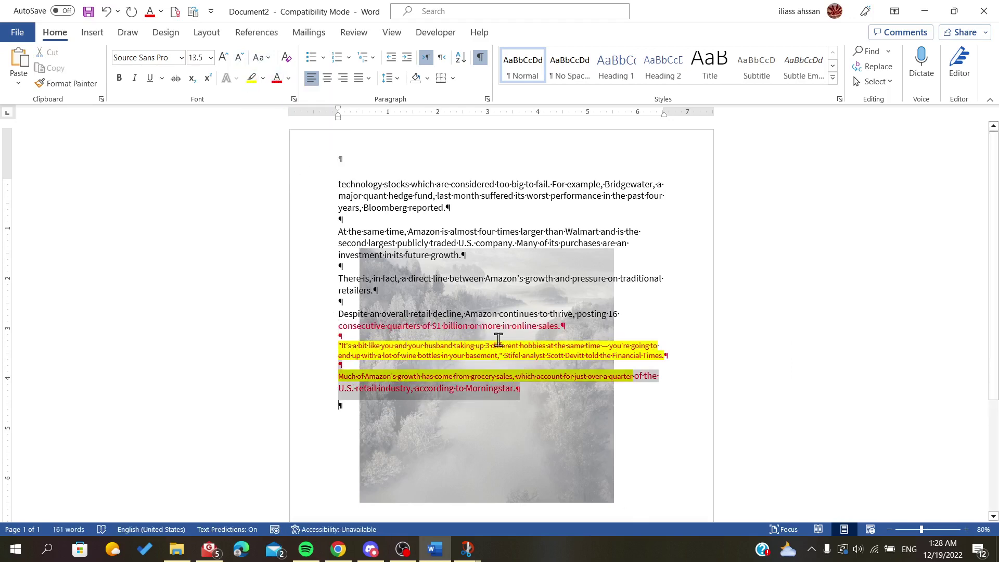
scroll(426, 331, down, 3)
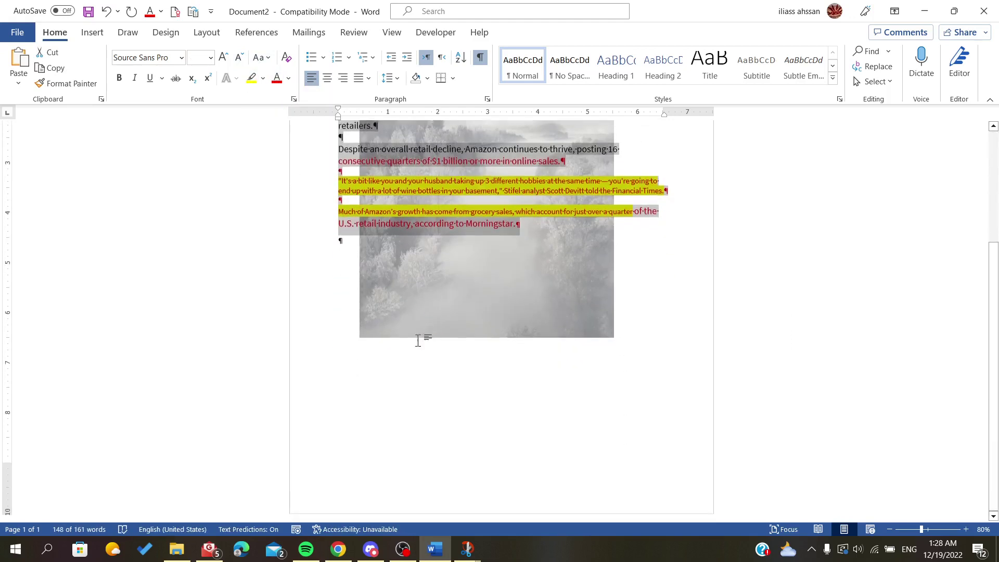
ctrl+scroll(348, 323, down, 3)
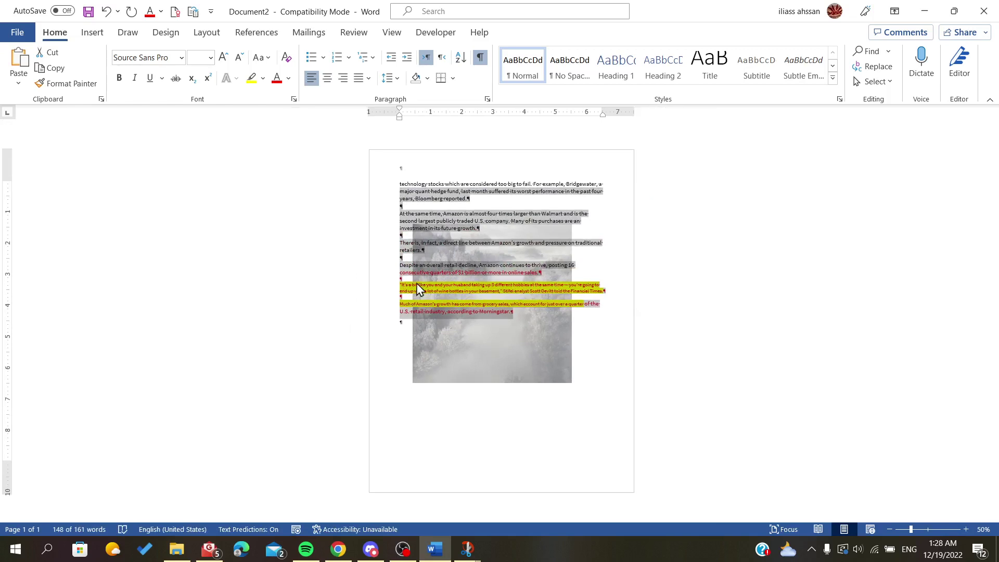
Step: Shrink the header picture, tilt it clockwise, and close header editing
double_click(407, 160)
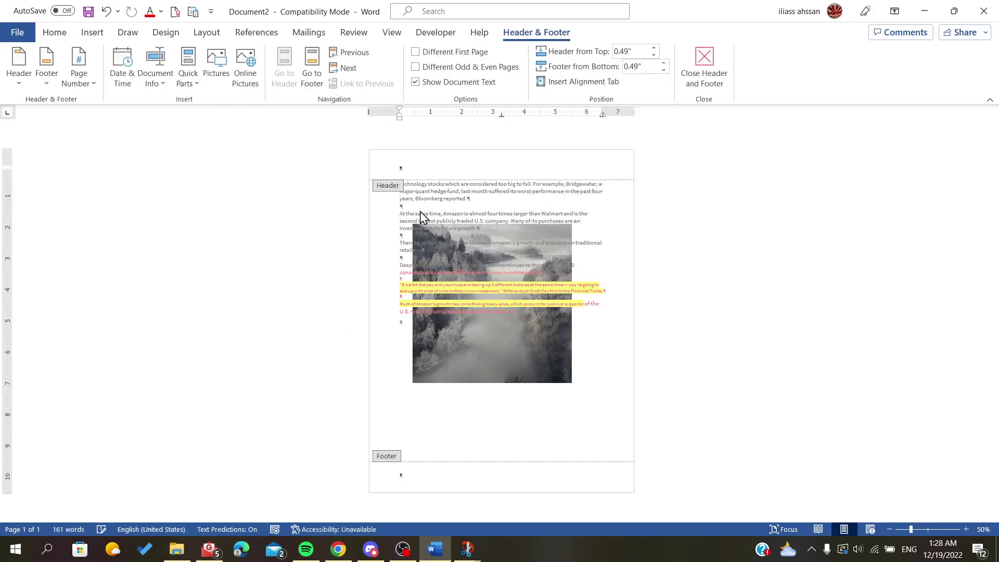
click(505, 348)
click(421, 162)
click(495, 356)
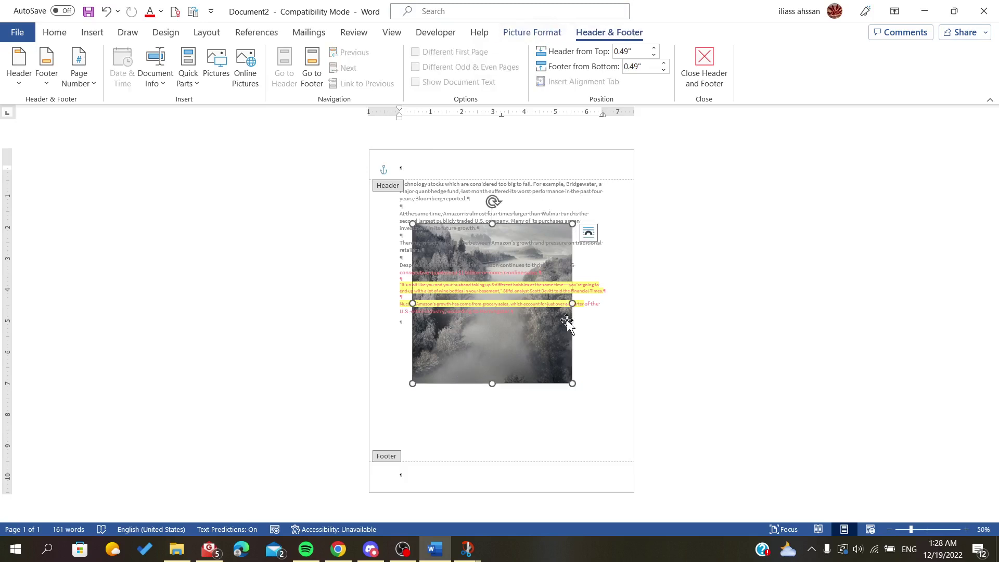
mouse_move(572, 383)
mouse_down()
mouse_move(542, 396)
mouse_move(562, 372)
mouse_up()
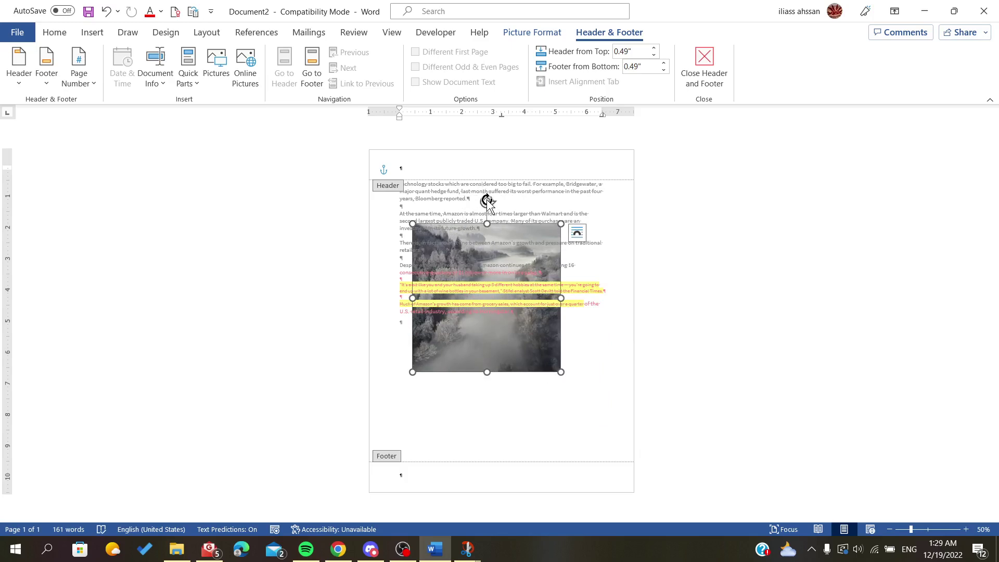
mouse_move(486, 202)
mouse_down()
mouse_move(541, 358)
mouse_move(580, 404)
mouse_up()
double_click(382, 260)
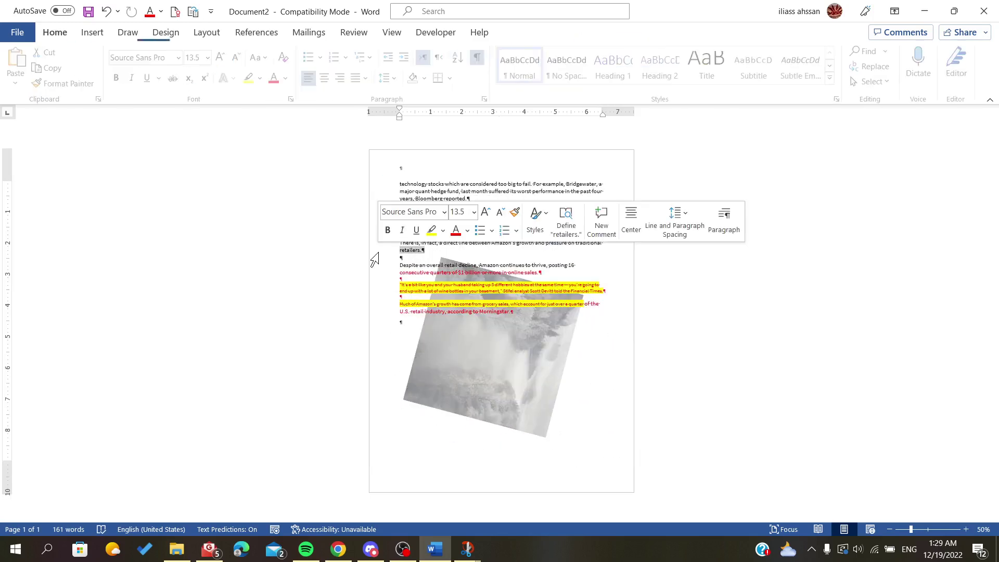
click(392, 347)
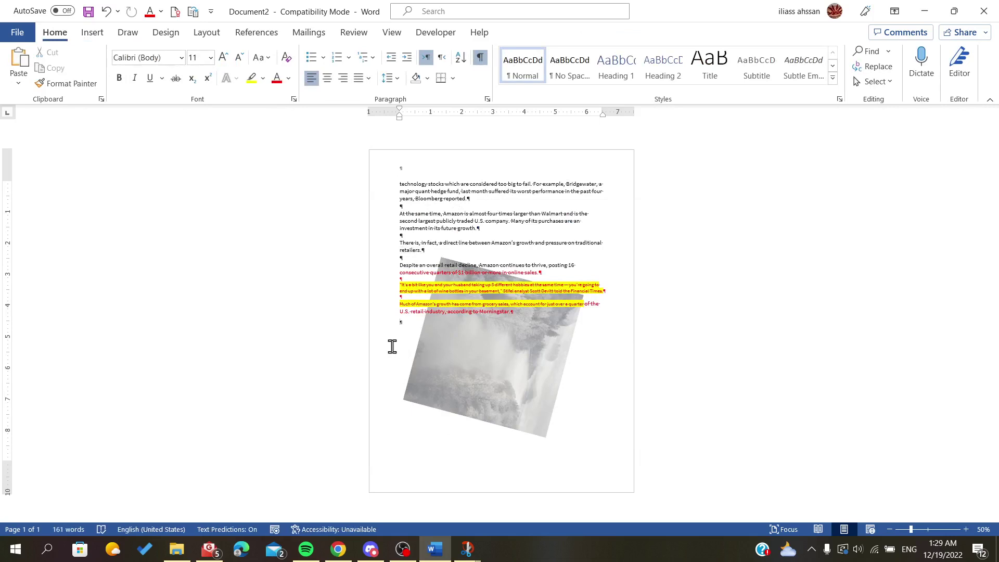